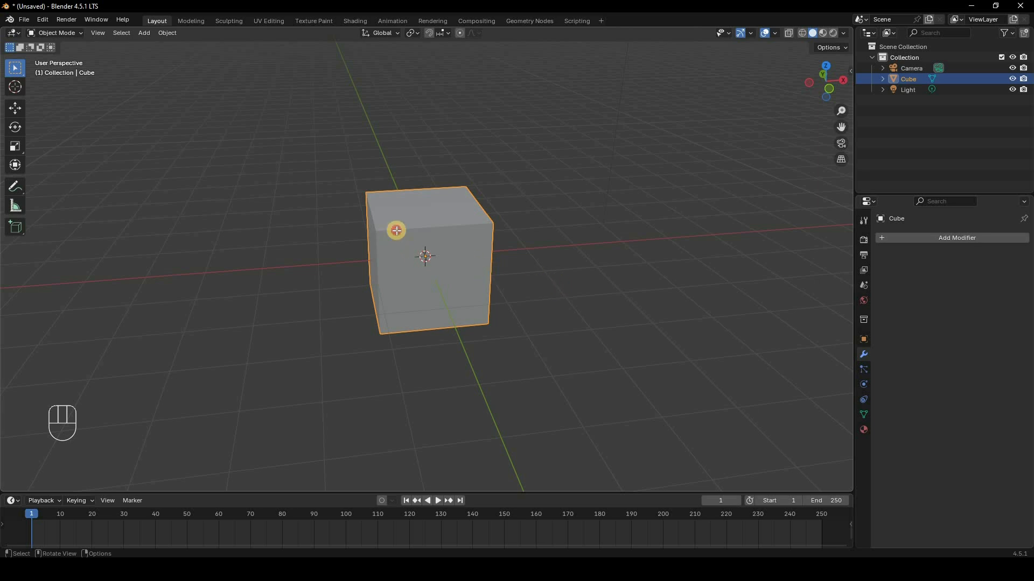
Enter Edit Mode on the cube, switch to face selection, and select only the front face
key(Tab)
click(445, 283)
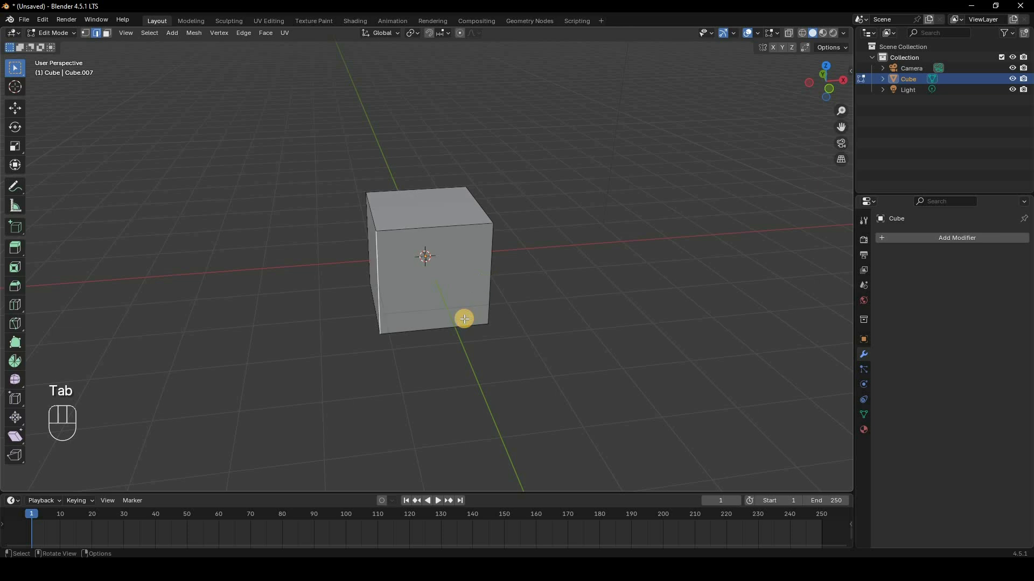
click(430, 276)
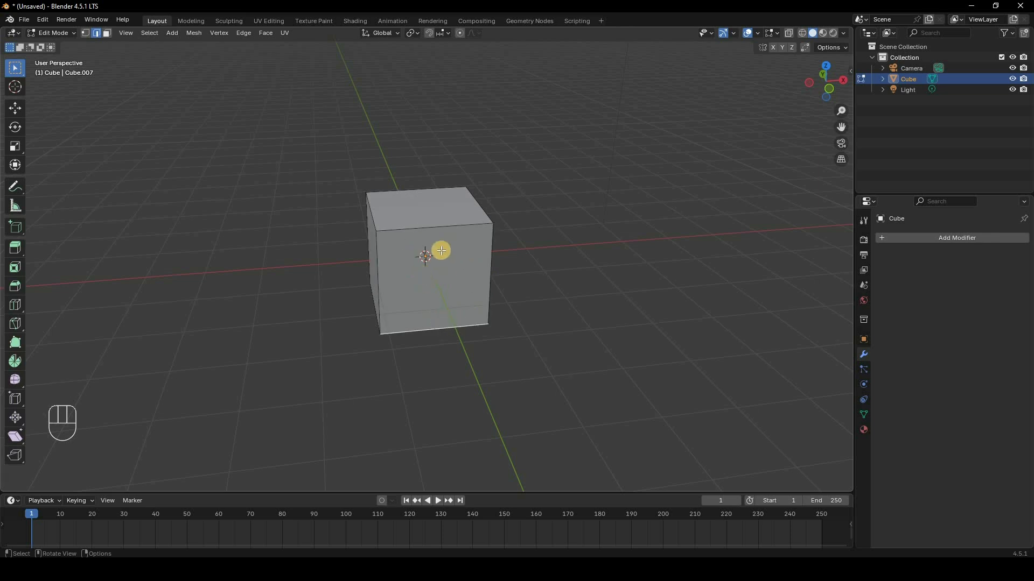
click(460, 246)
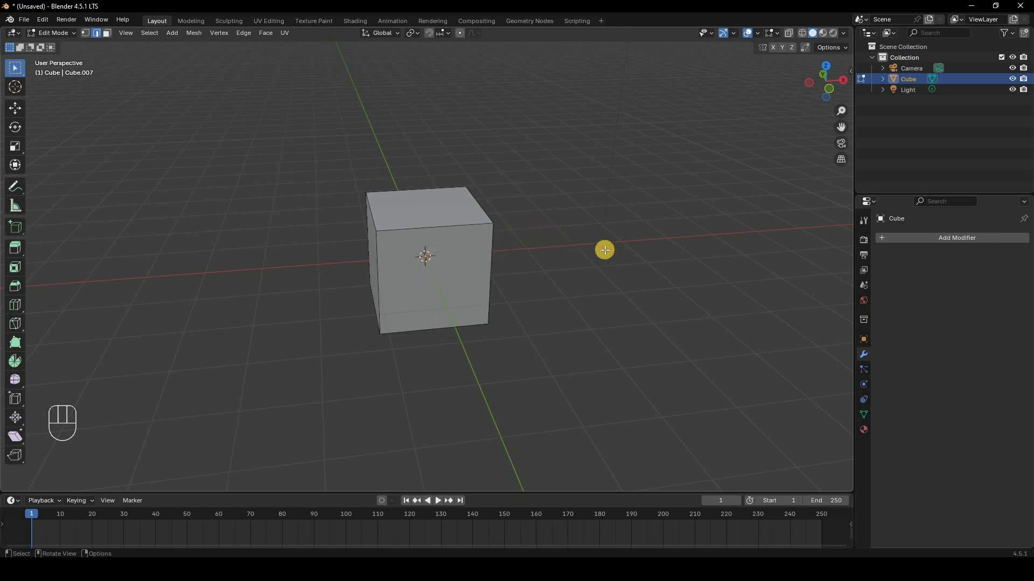
key(a)
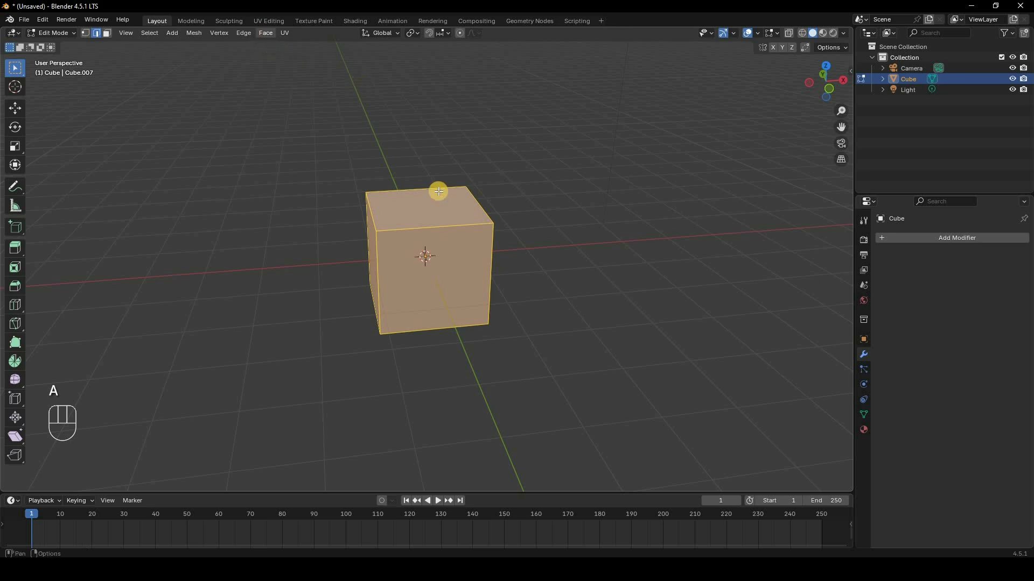
click(154, 61)
click(448, 298)
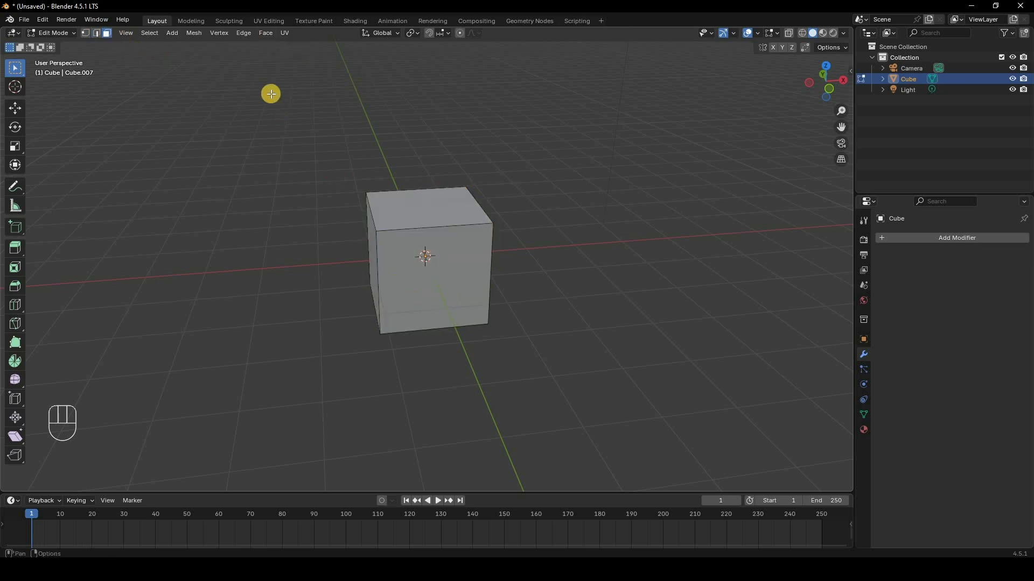
Try Triangulate Faces on the selected front face, pick one of the triangles, and undo back to the single quad
click(265, 34)
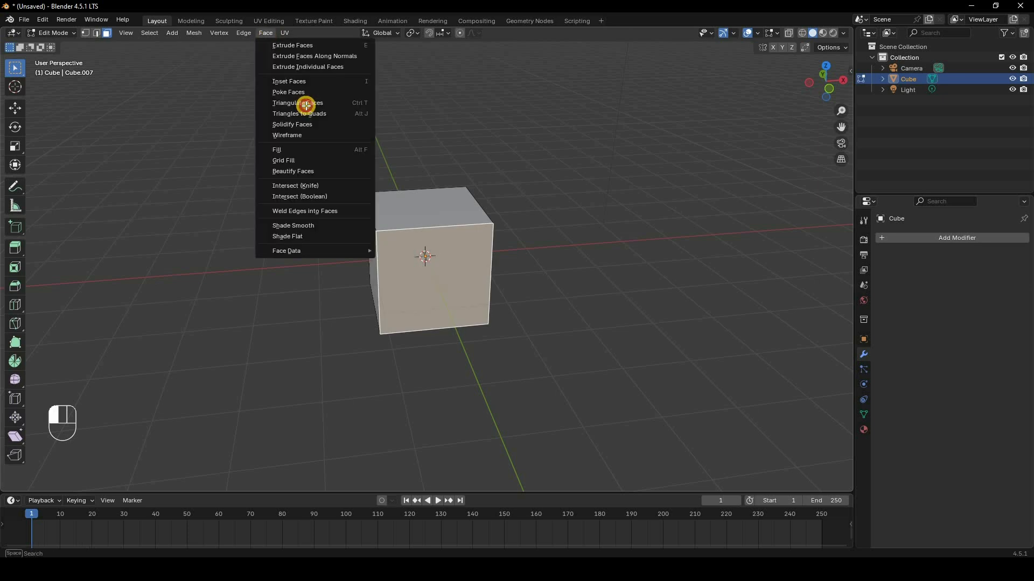
click(305, 103)
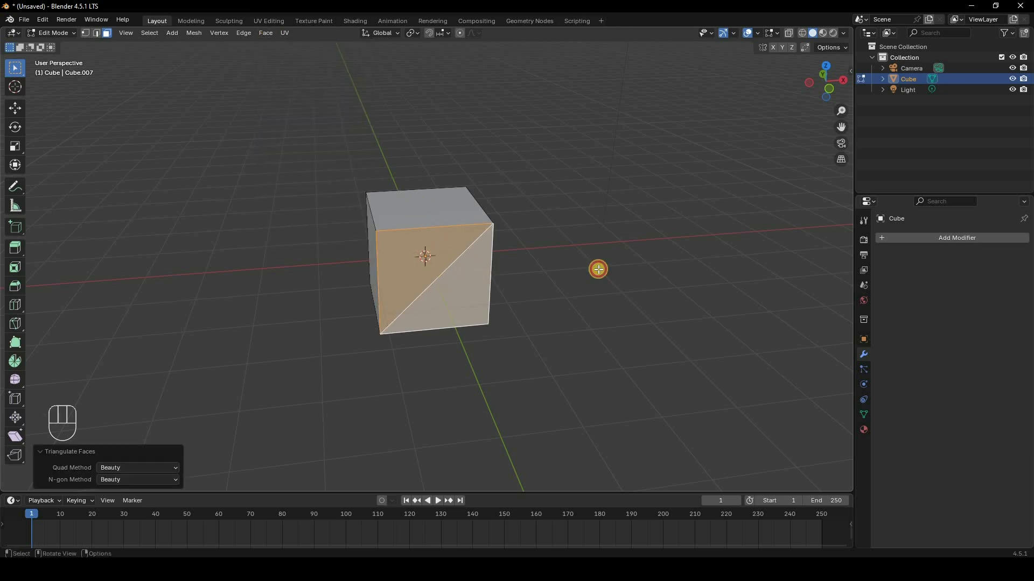
click(594, 269)
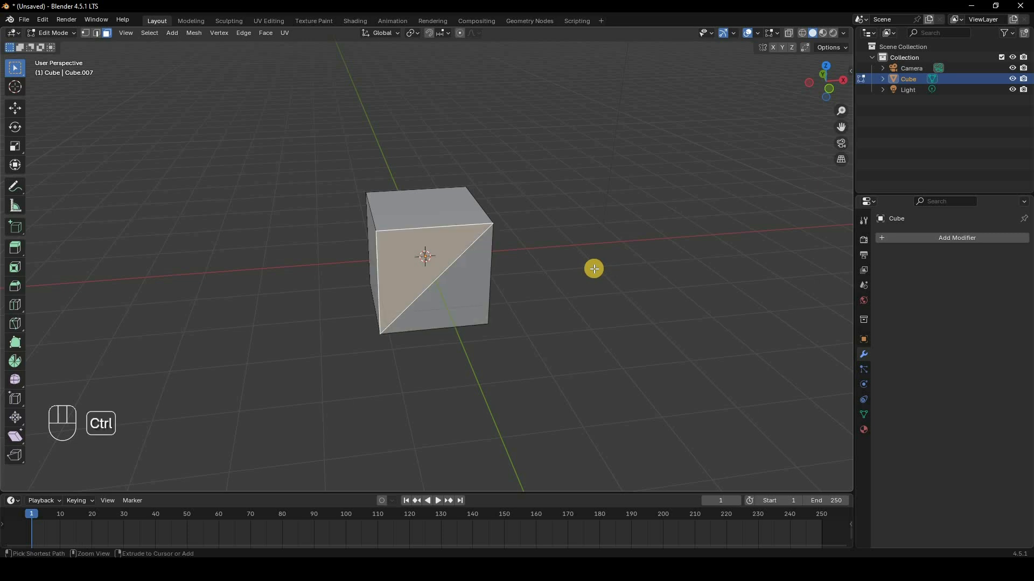
key(ctrl+z)
key(ctrl+z)
key(ctrl+z)
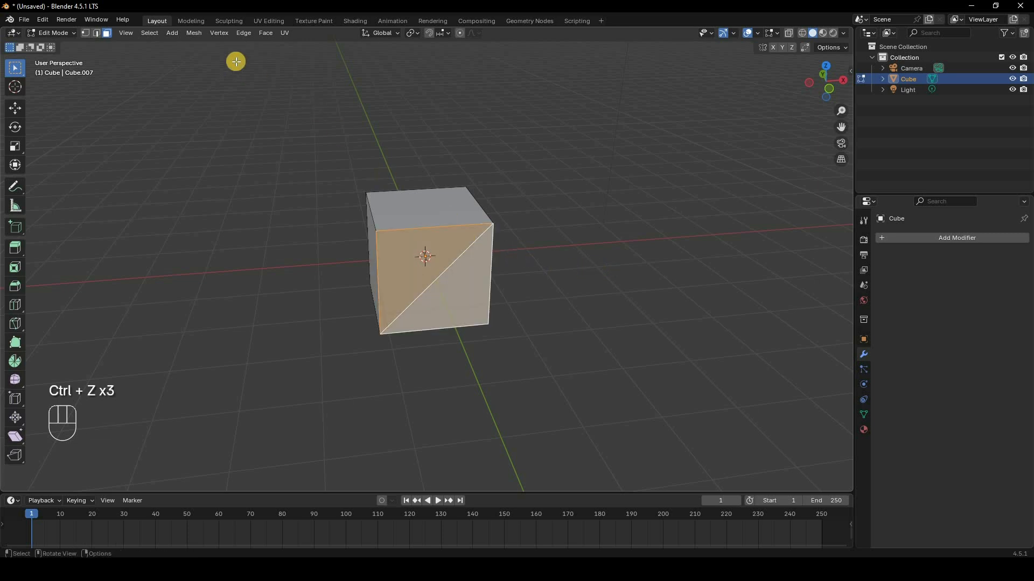
key(ctrl+z)
Try Triangulate Faces on the front face once more and undo it
click(266, 33)
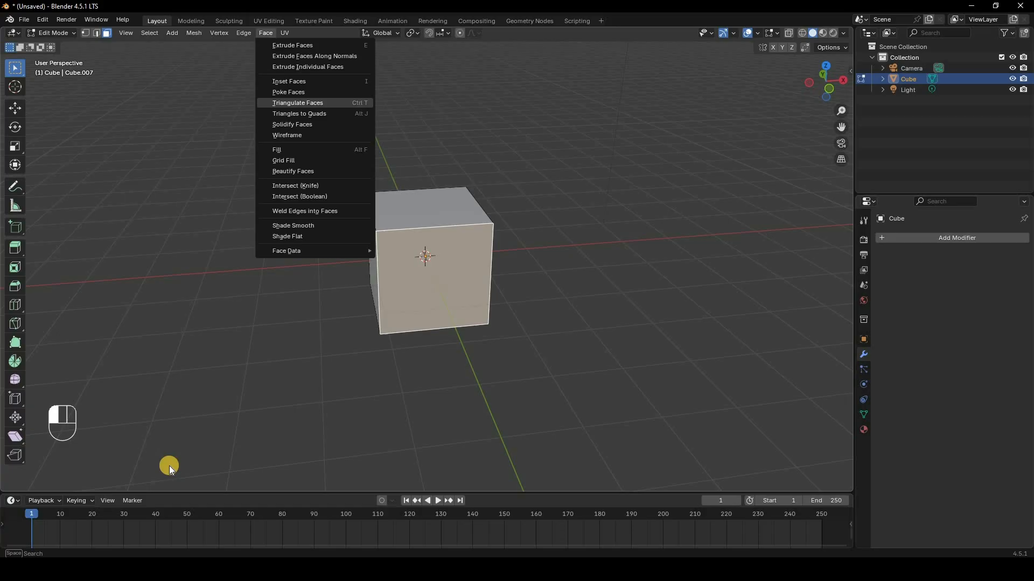
key(Return)
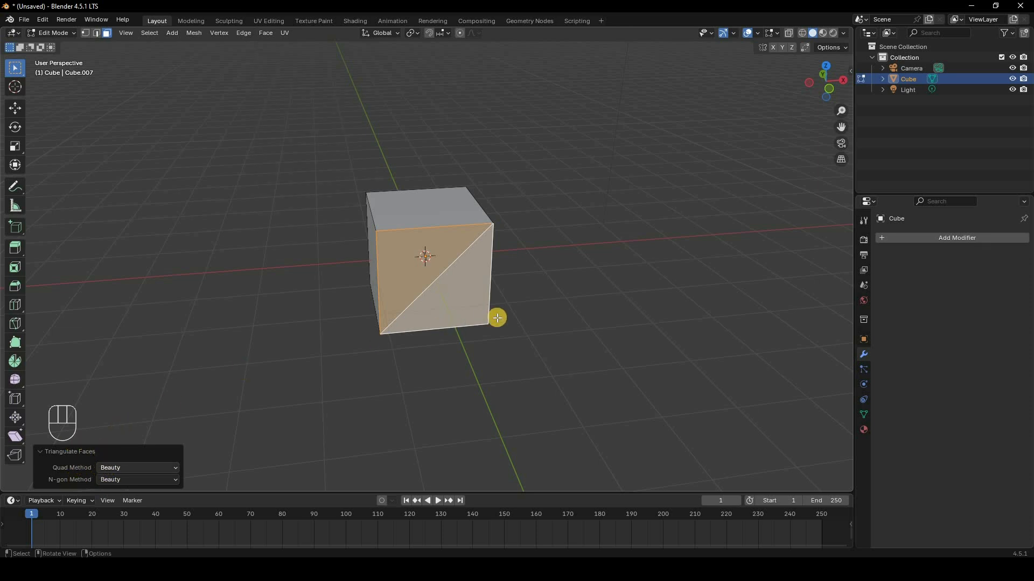
key(ctrl+z)
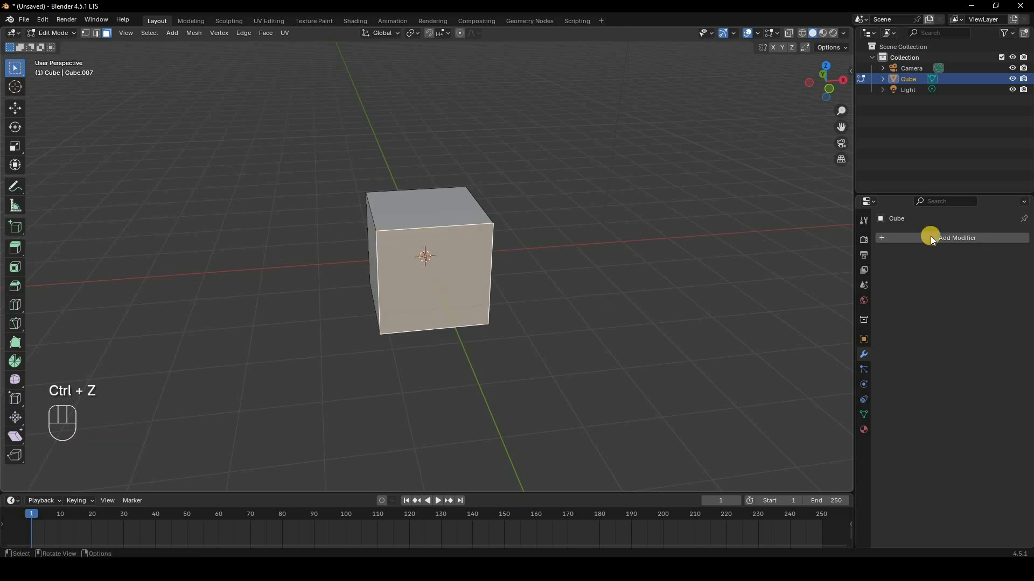
Return to Object Mode and add a Triangulate modifier to the cube
key(Tab)
click(930, 235)
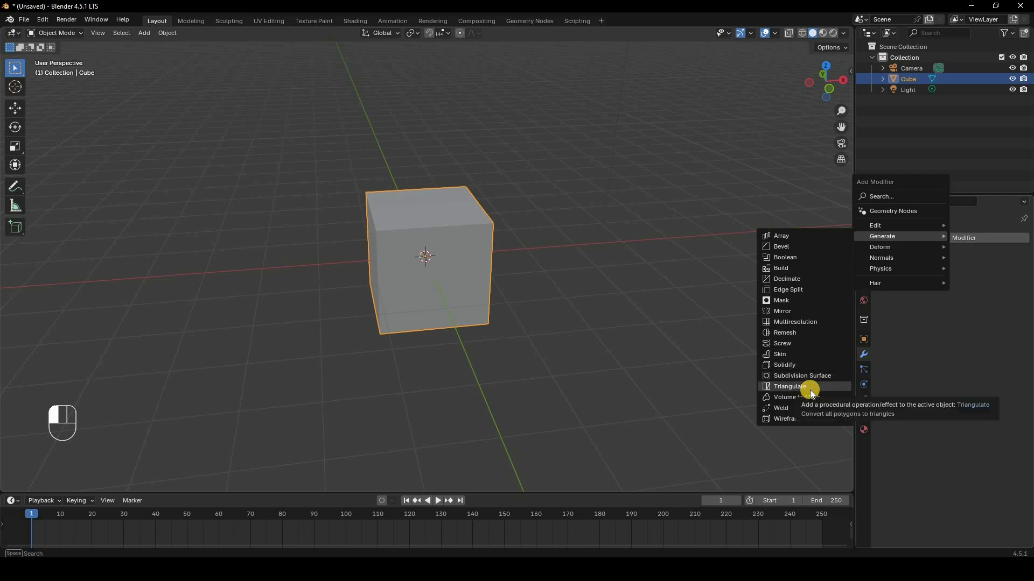
click(810, 387)
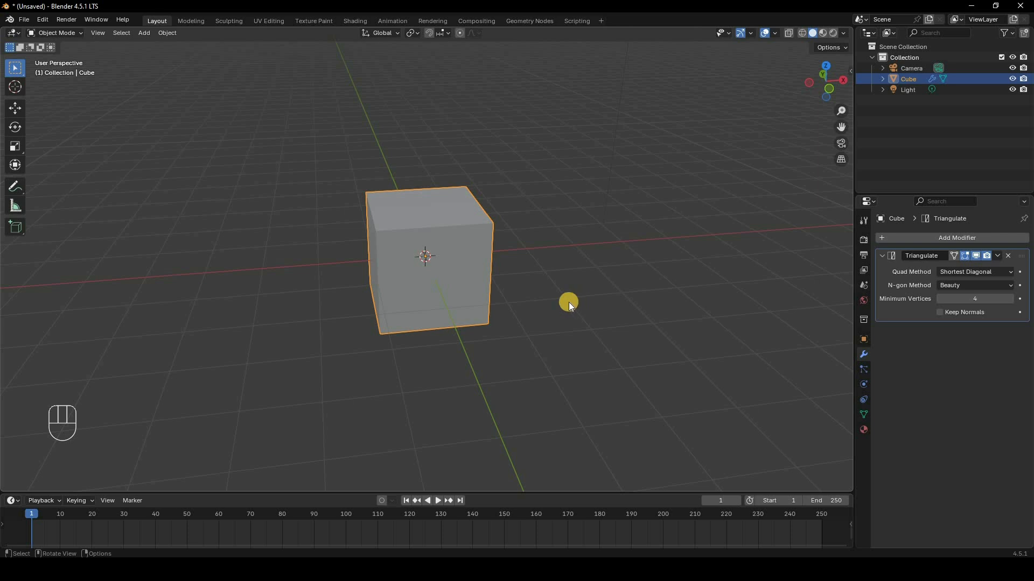
Subdivide all of the cube's faces with one cut in Edit Mode and view the result as wireframe in Object Mode
key(z)
middle_drag(436, 288, 571, 268)
key(Tab)
key(a)
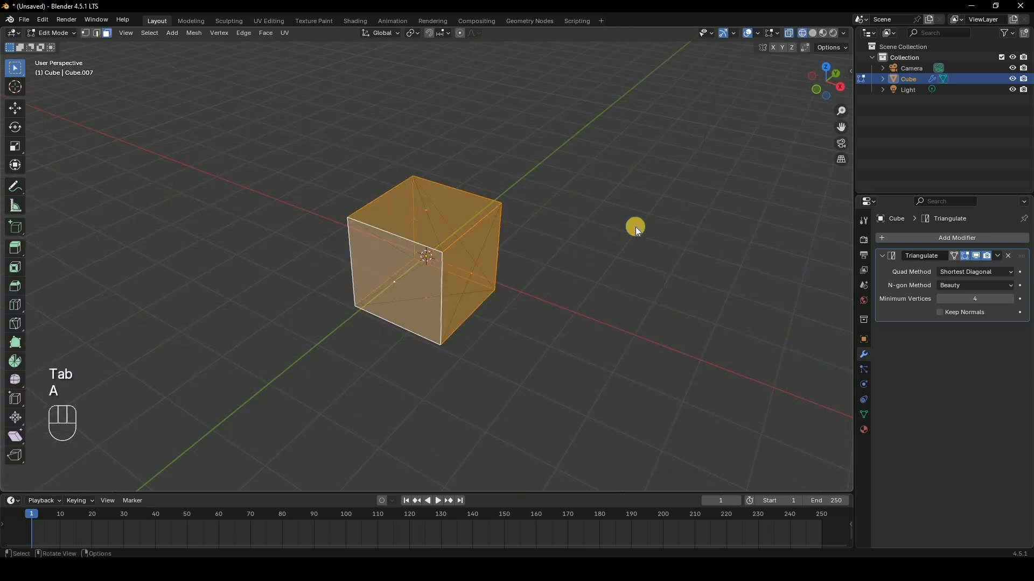
right_click(631, 235)
click(627, 236)
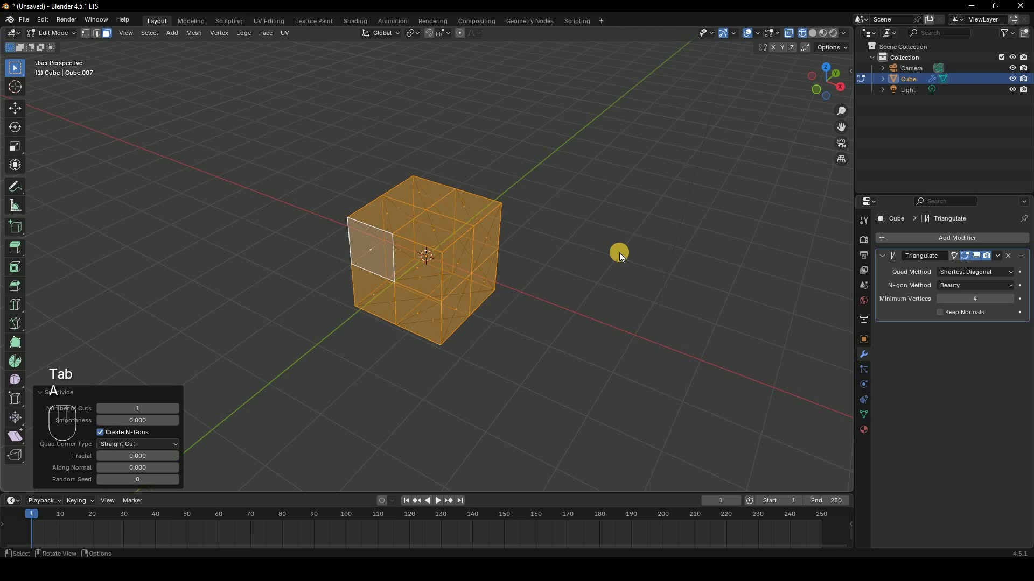
key(a)
key(Tab)
middle_drag(571, 242, 362, 287)
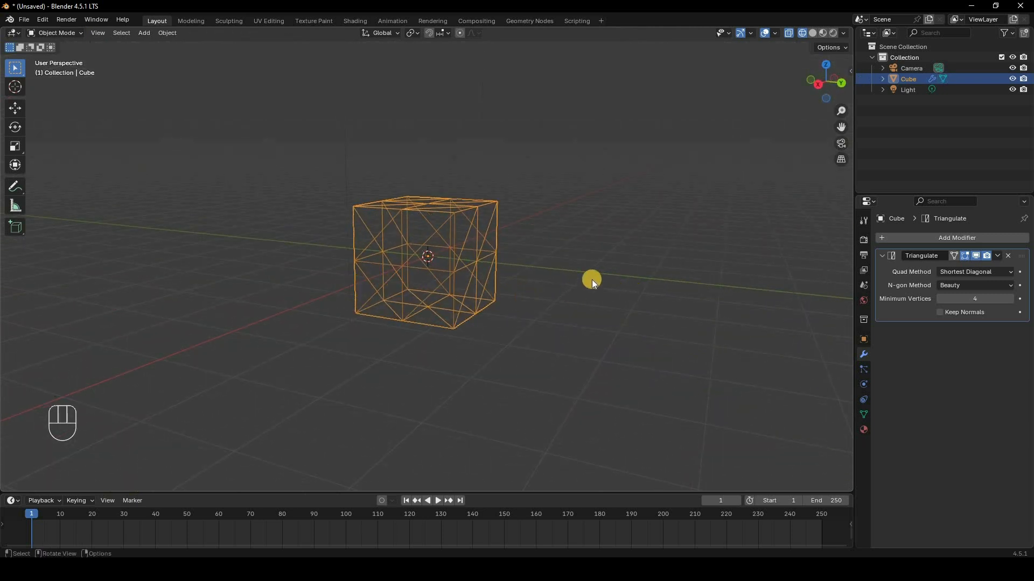
Check the available N-gon Method options of the Triangulate modifier without changing them
click(968, 286)
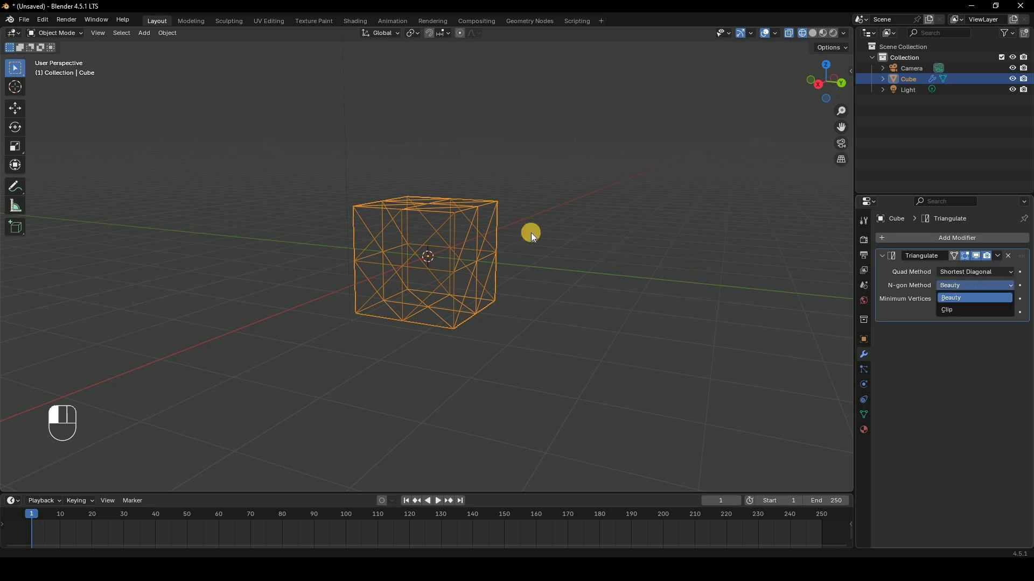
click(593, 250)
middle_drag(561, 277, 481, 303)
In Edit Mode with solid shading, subdivide one of the four quads on the cube's upper side and deselect everything
key(Tab)
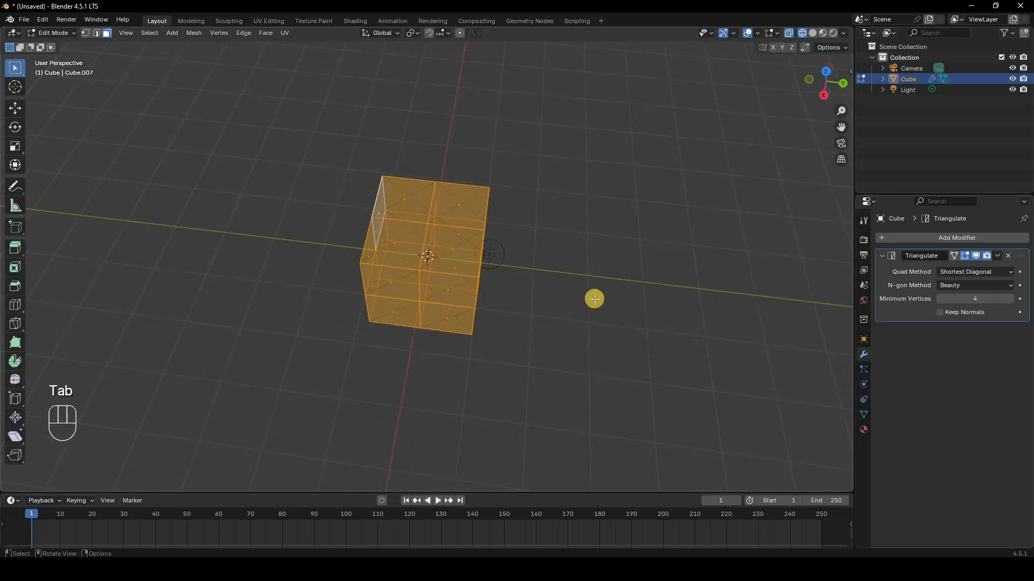
key(z)
scroll(585, 313, up, 4)
mouse_move(586, 304)
middle_down()
mouse_move(622, 279)
mouse_move(596, 265)
middle_up()
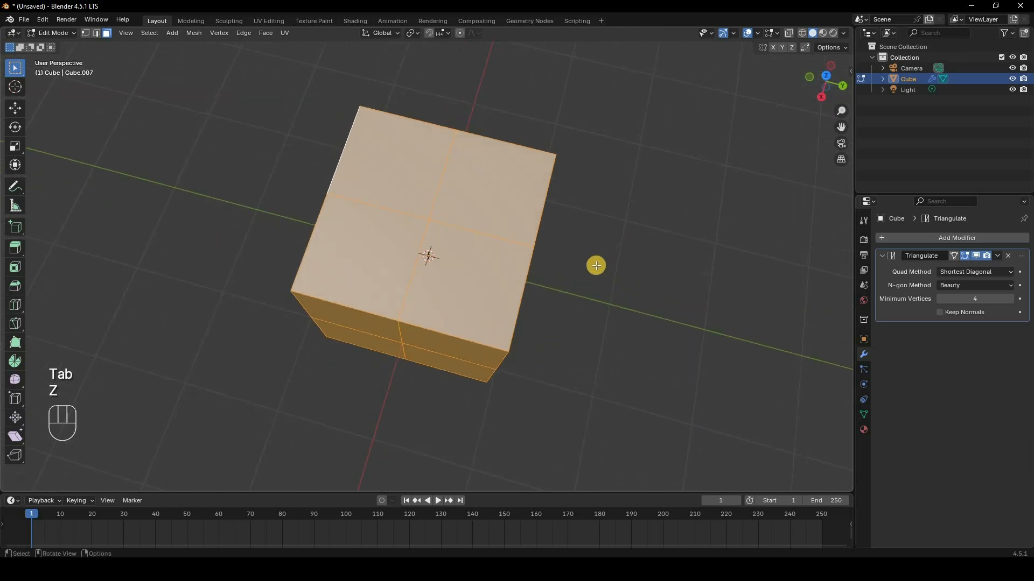
middle_drag(187, 81, 113, 37)
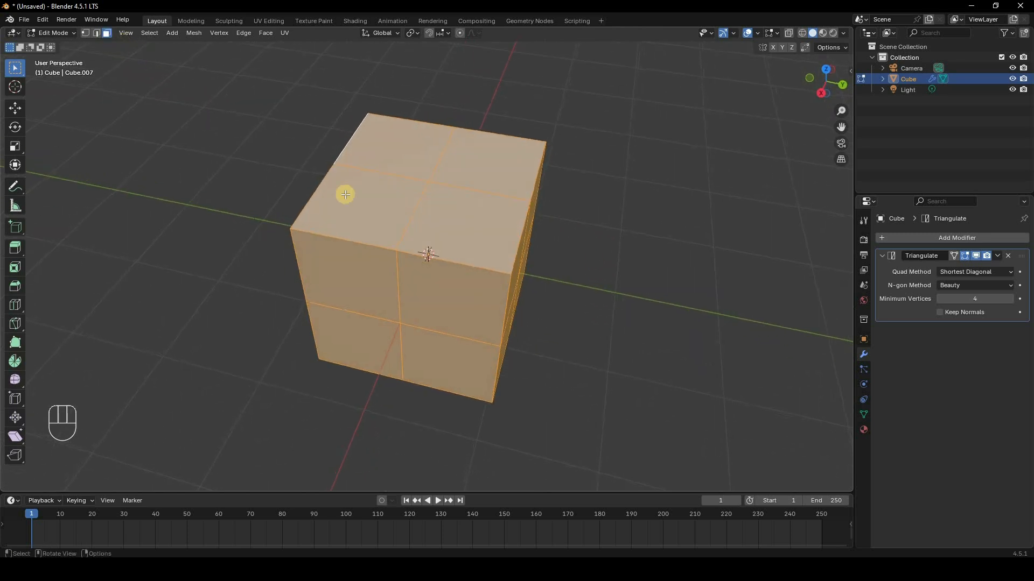
click(687, 224)
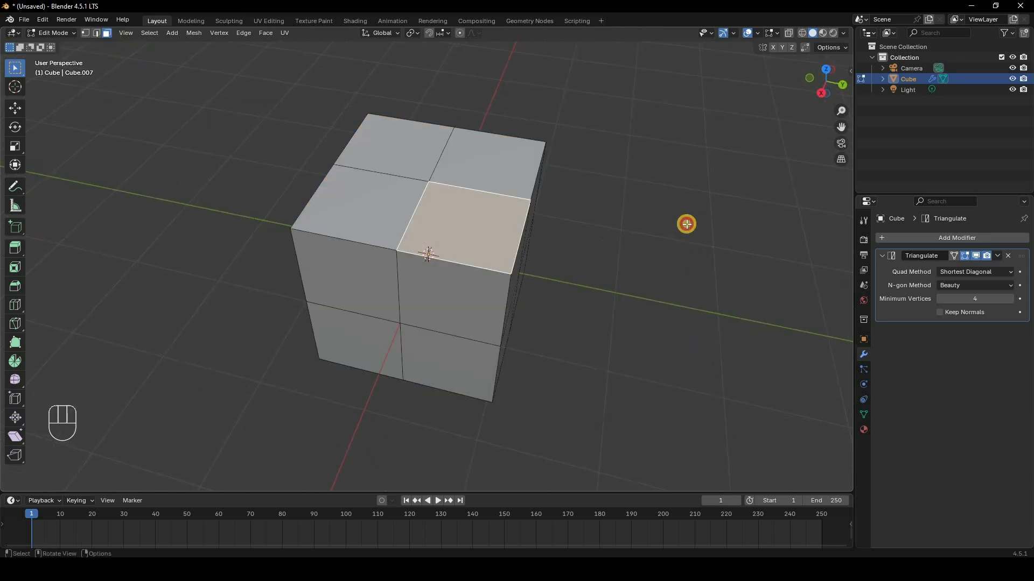
right_click(686, 224)
click(686, 224)
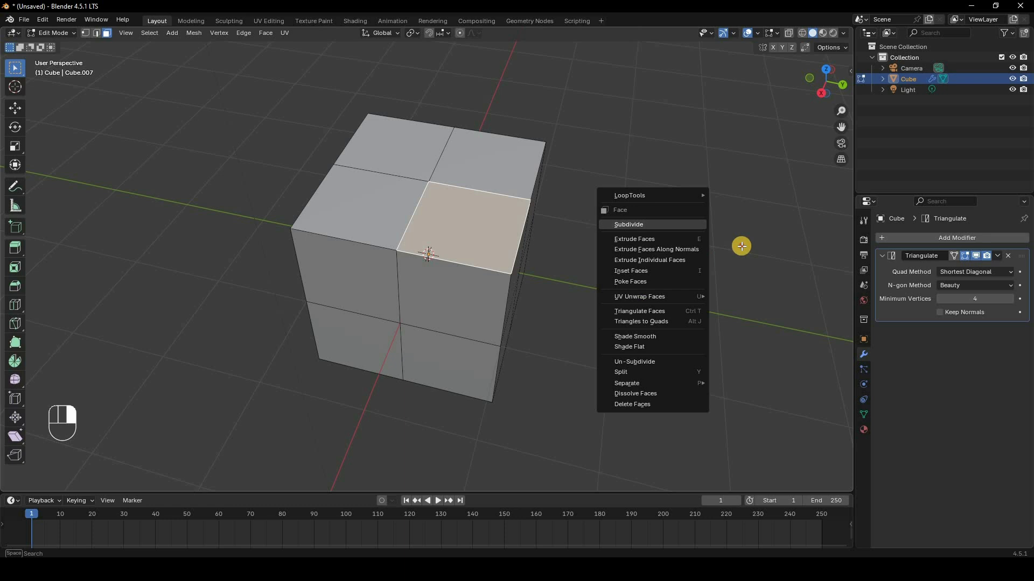
click(582, 212)
middle_drag(582, 212, 555, 218)
In vertex selection mode, examine the vertices around the five-sided face next to the subdivided quad by selecting them
click(88, 33)
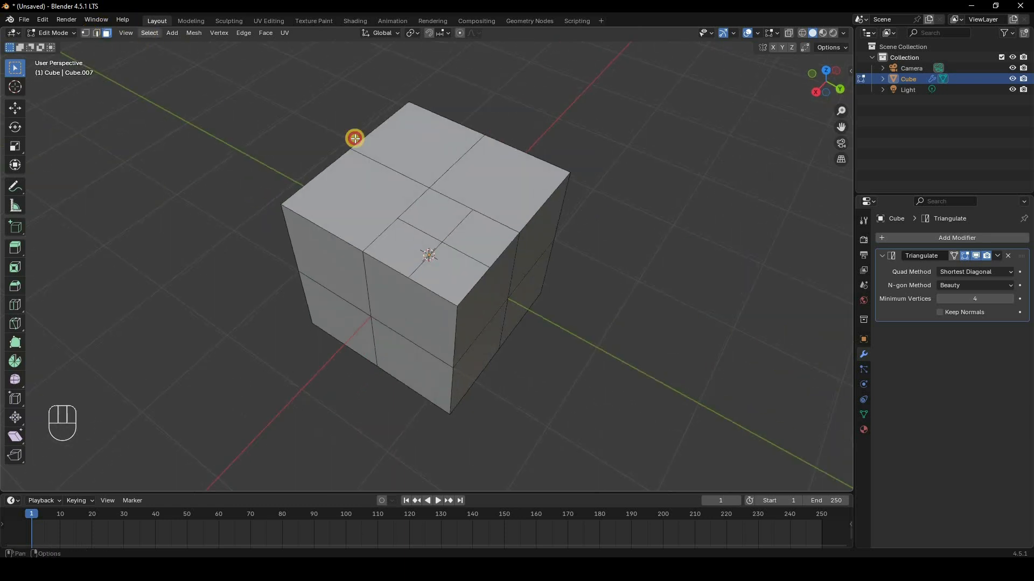
click(463, 172)
shift+click(481, 139)
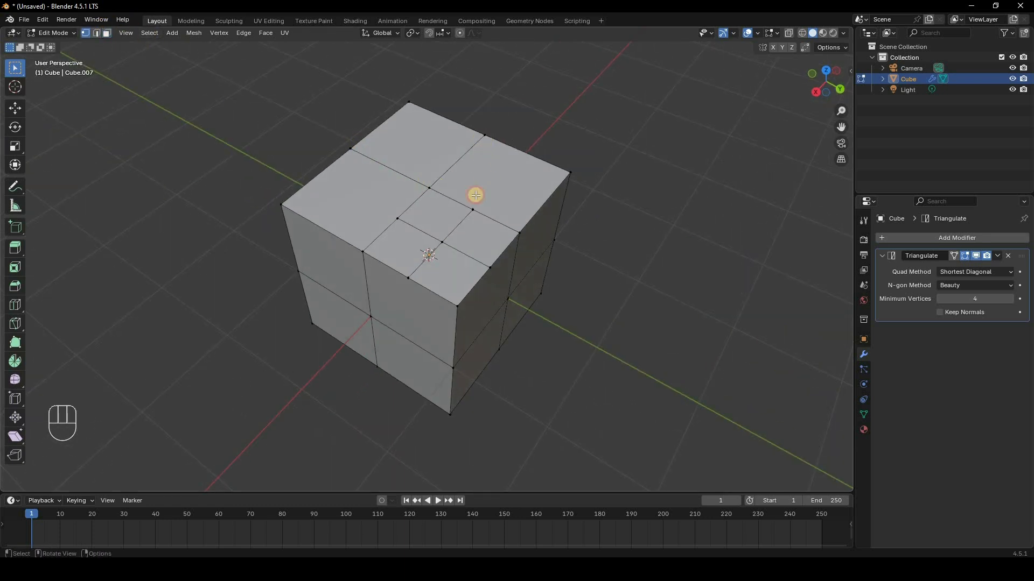
shift+click(525, 230)
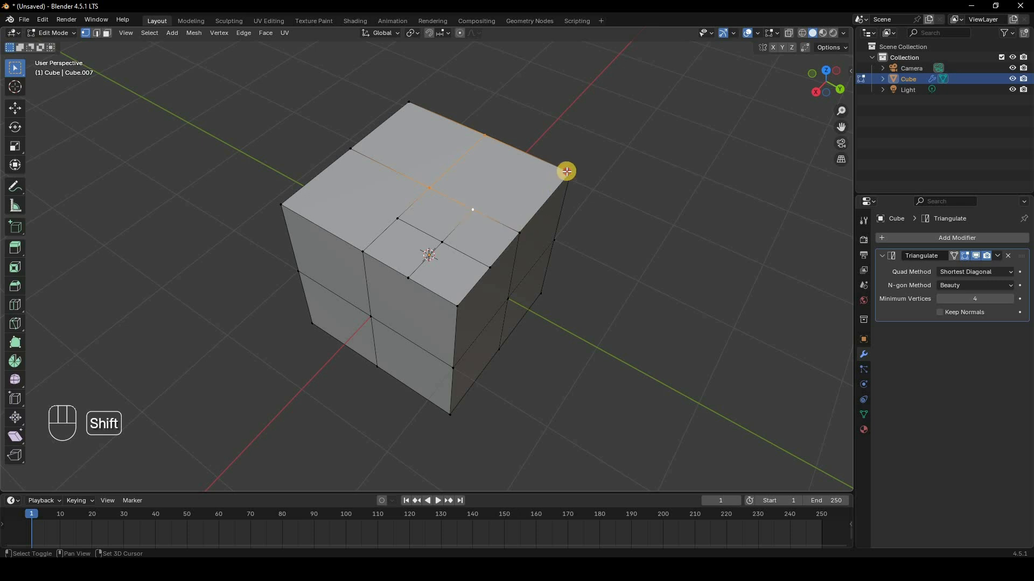
shift+click(533, 174)
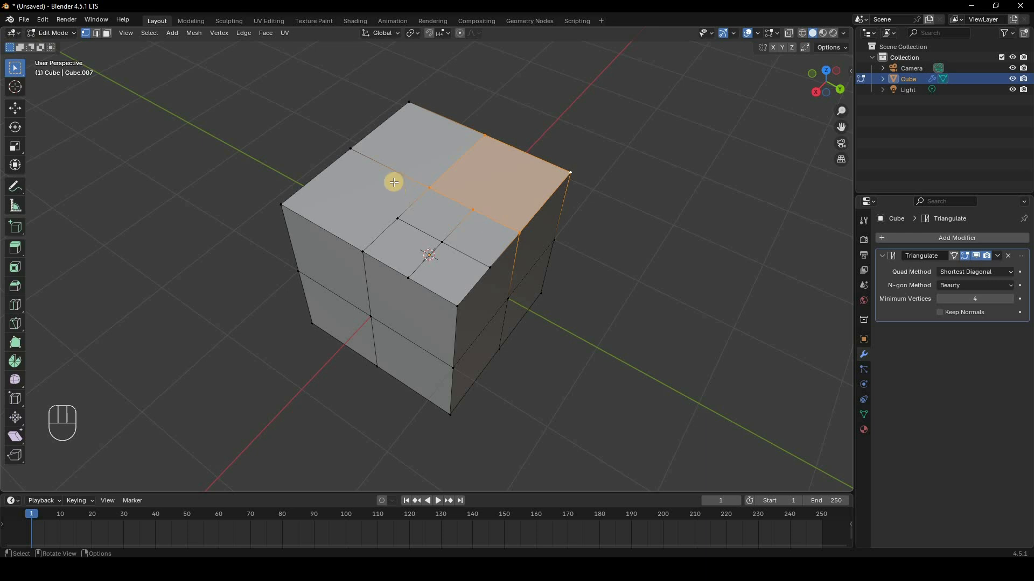
click(491, 191)
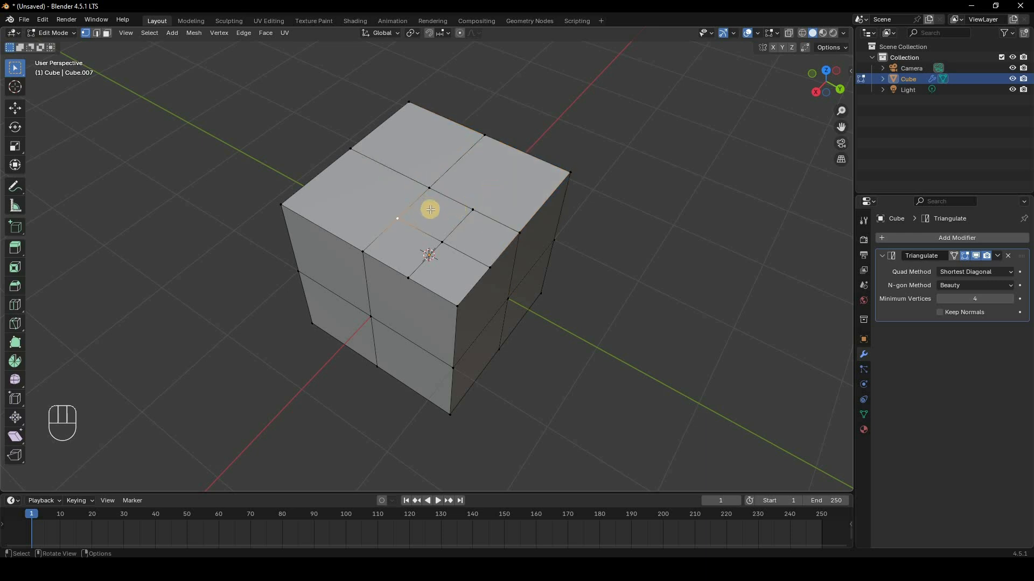
click(508, 190)
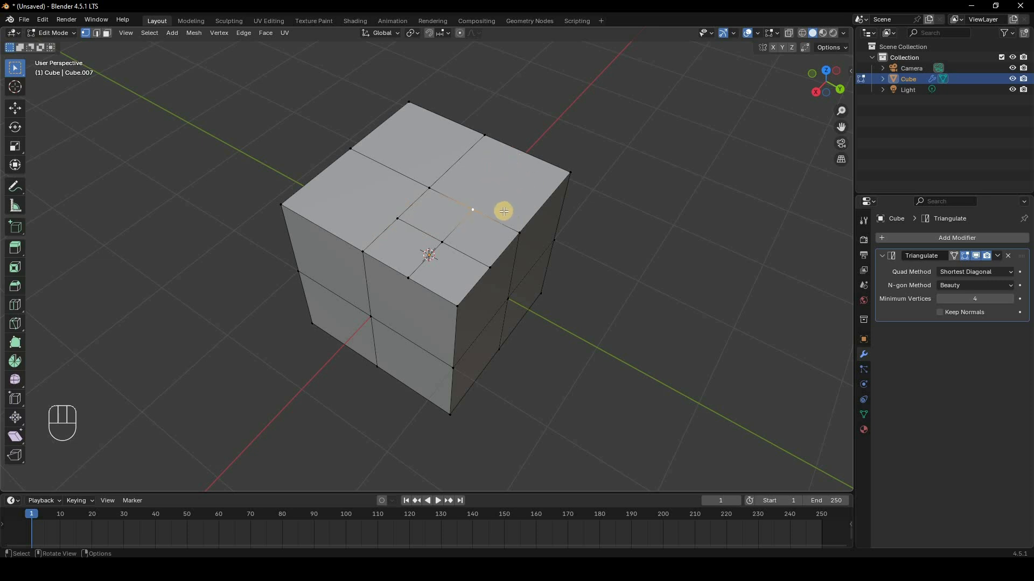
Inspect the cube's upper surface in Object Mode and return to Edit Mode
key(Tab)
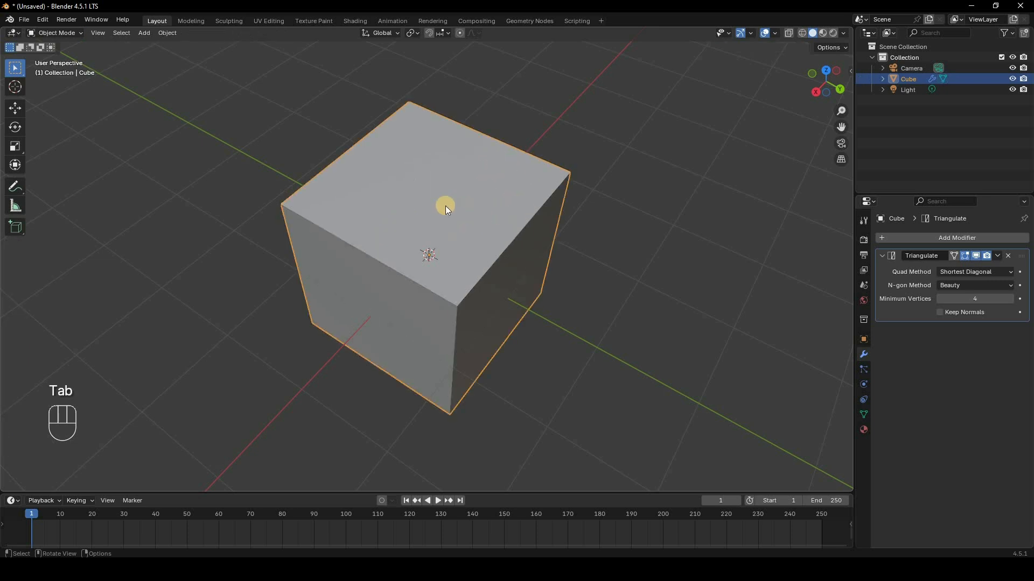
middle_drag(458, 175, 522, 221)
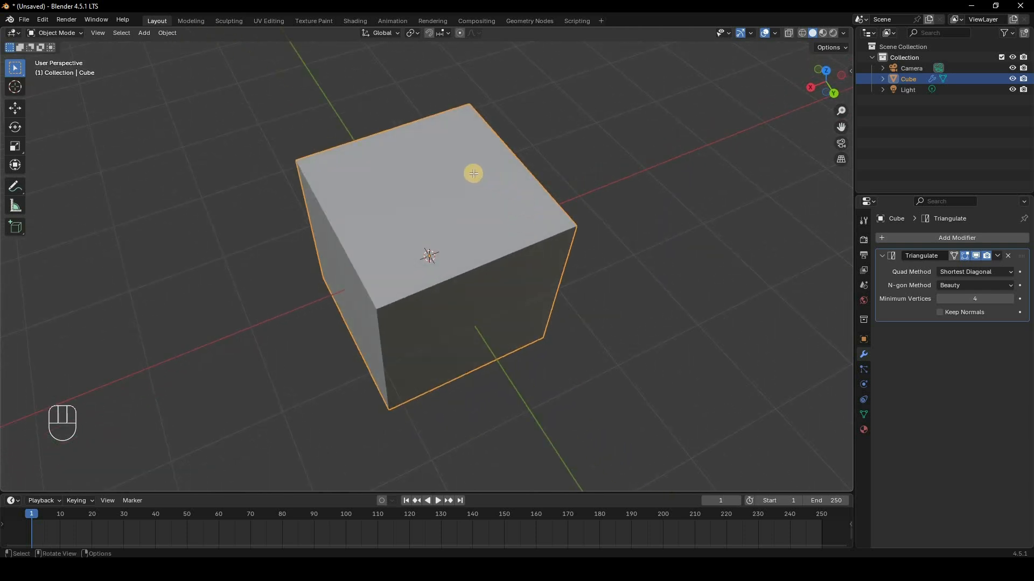
key(Tab)
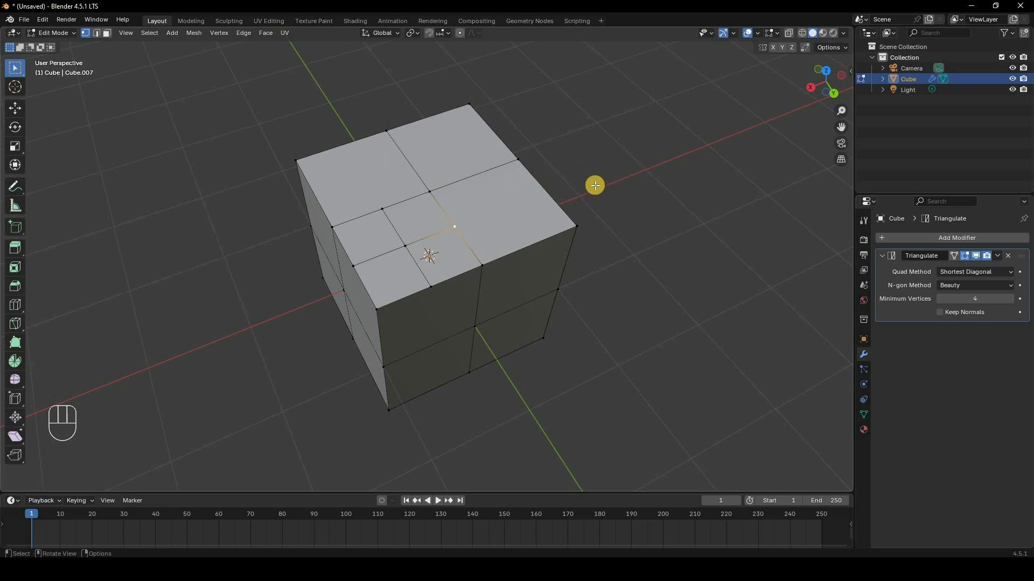
Set the Triangulate modifier's N-gon Method to Clip and view the cube as wireframe in Object Mode
click(961, 286)
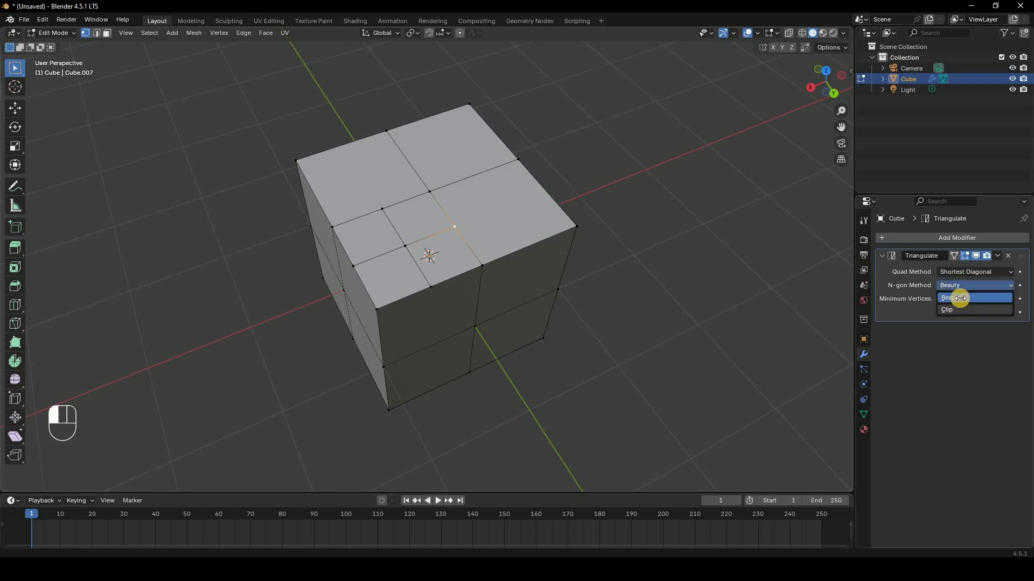
click(960, 310)
key(Tab)
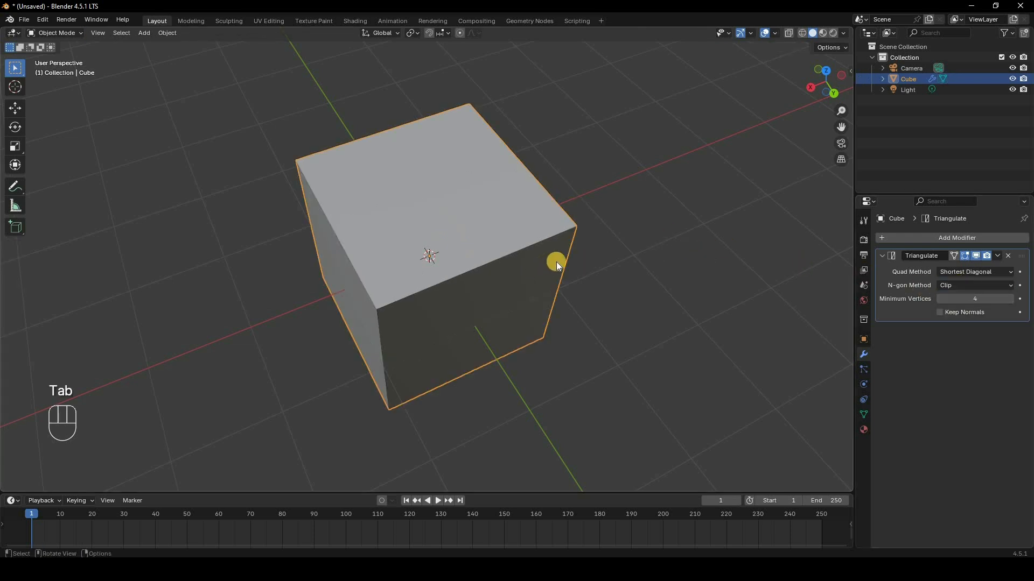
key(z)
mouse_move(587, 242)
middle_down()
mouse_move(617, 248)
mouse_move(547, 209)
mouse_move(517, 157)
middle_up()
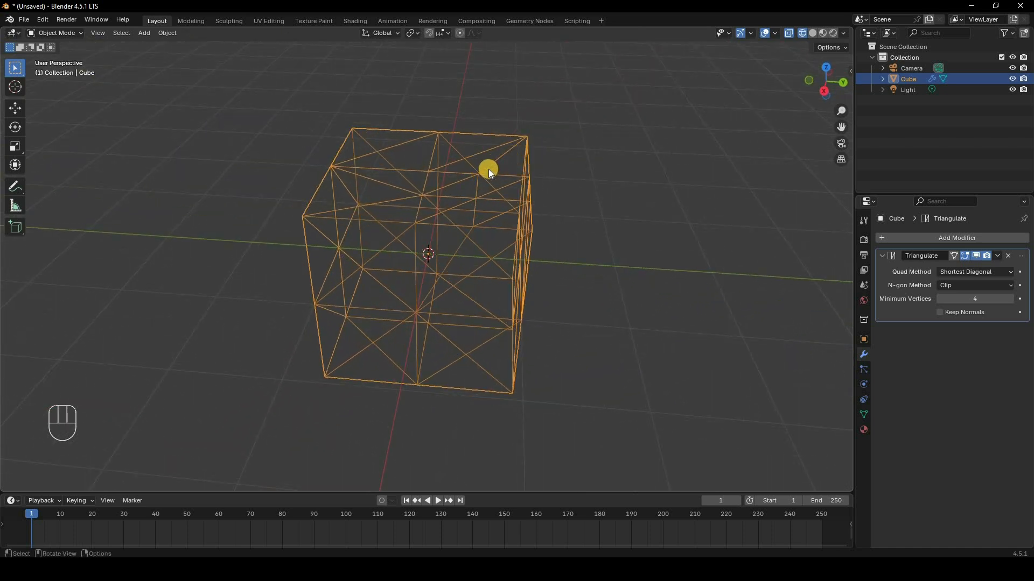
Set the Triangulate modifier's N-gon Method to Beauty and compare the cube's wireframe
middle_drag(466, 188, 952, 286)
click(953, 288)
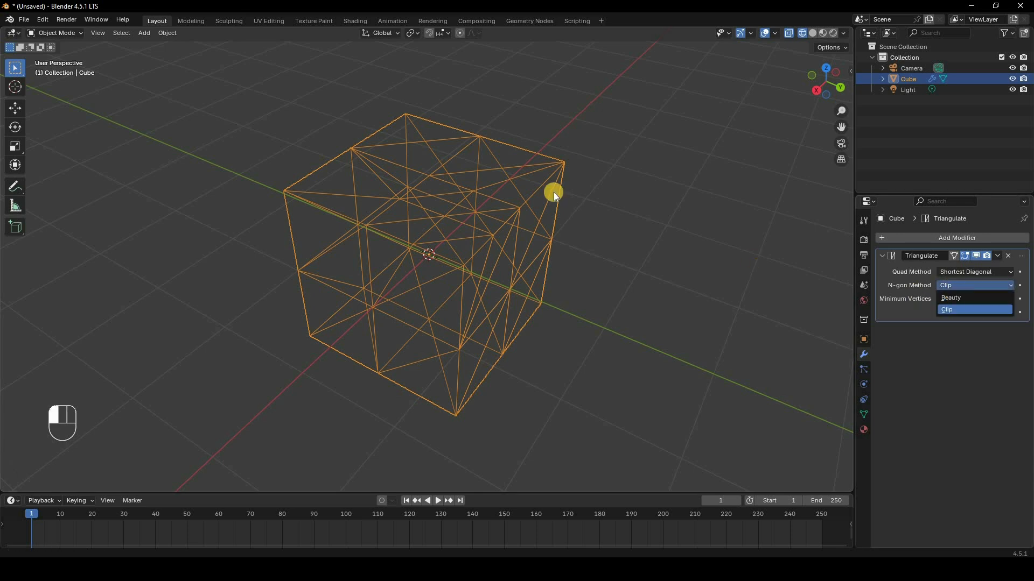
click(954, 297)
middle_drag(581, 170, 683, 187)
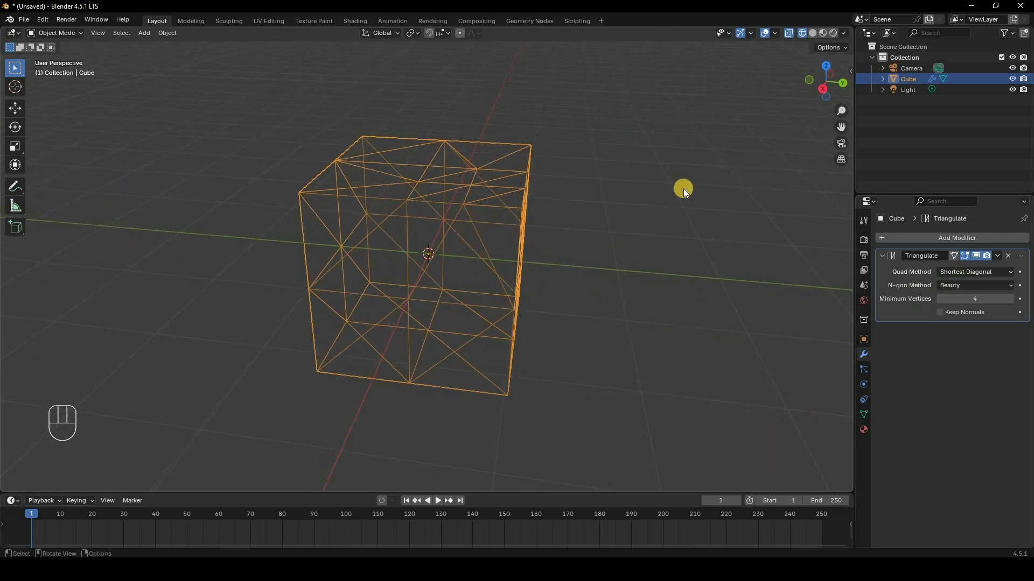
Set the Triangulate modifier's Minimum Vertices to 5 and inspect the cube's wireframe from several sides
click(1010, 299)
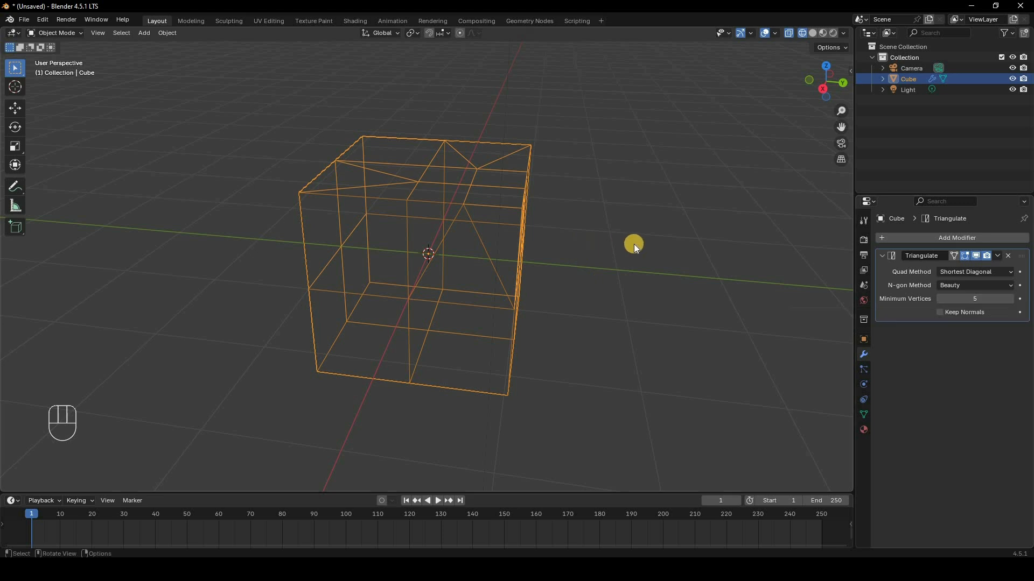
middle_drag(633, 242, 550, 267)
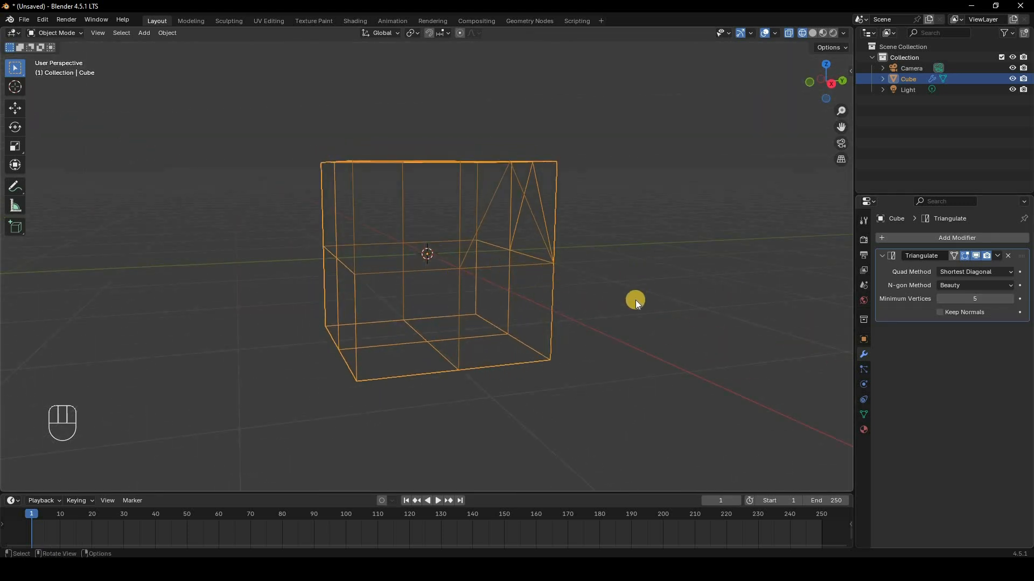
middle_drag(620, 331, 473, 155)
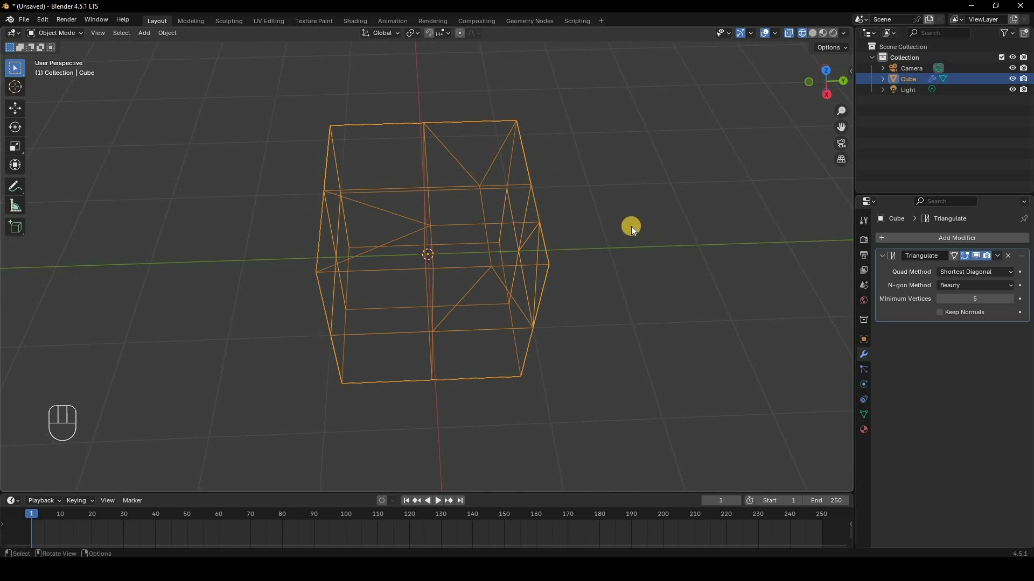
middle_drag(625, 222, 1000, 302)
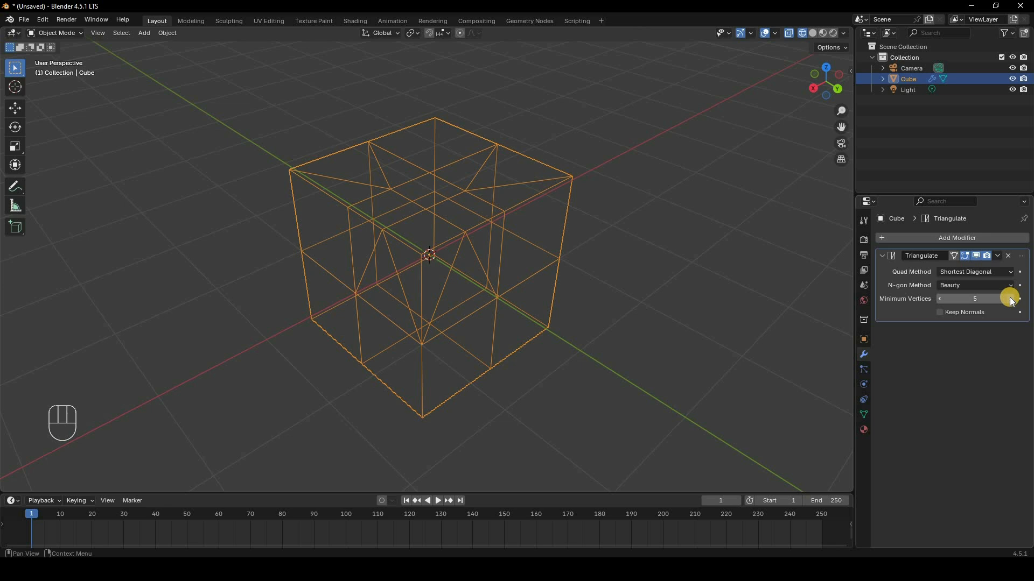
Try a Minimum Vertices value of 6 on the Triangulate modifier and return it to 4
click(1011, 300)
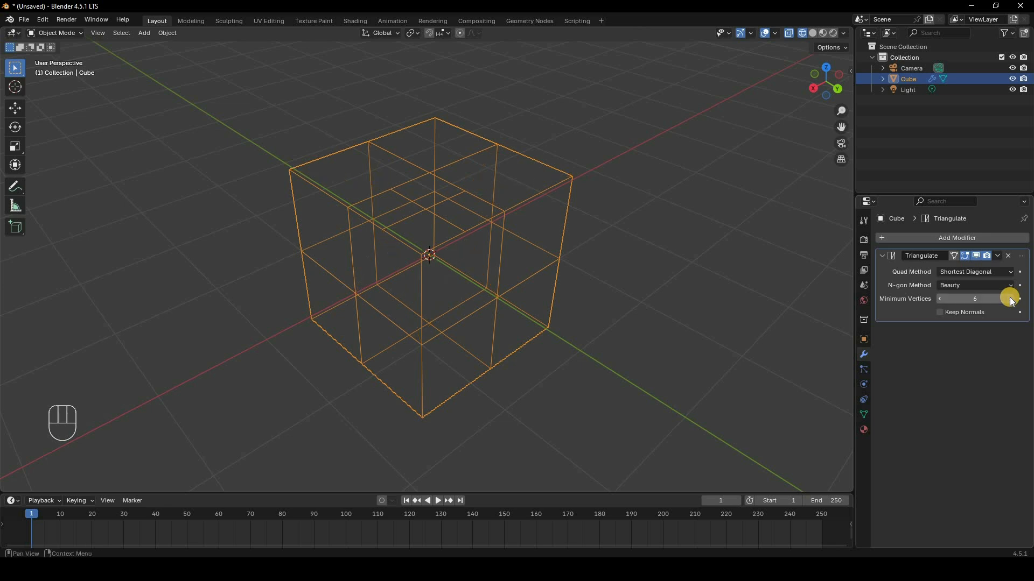
click(939, 300)
click(939, 299)
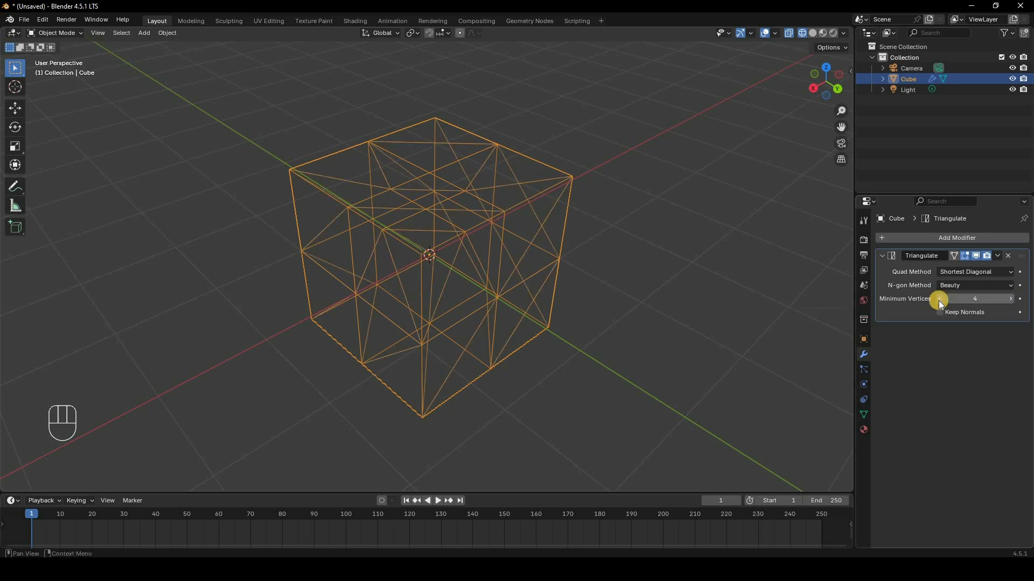
Set the Triangulate modifier's Quad Method to Longest Diagonal
click(963, 273)
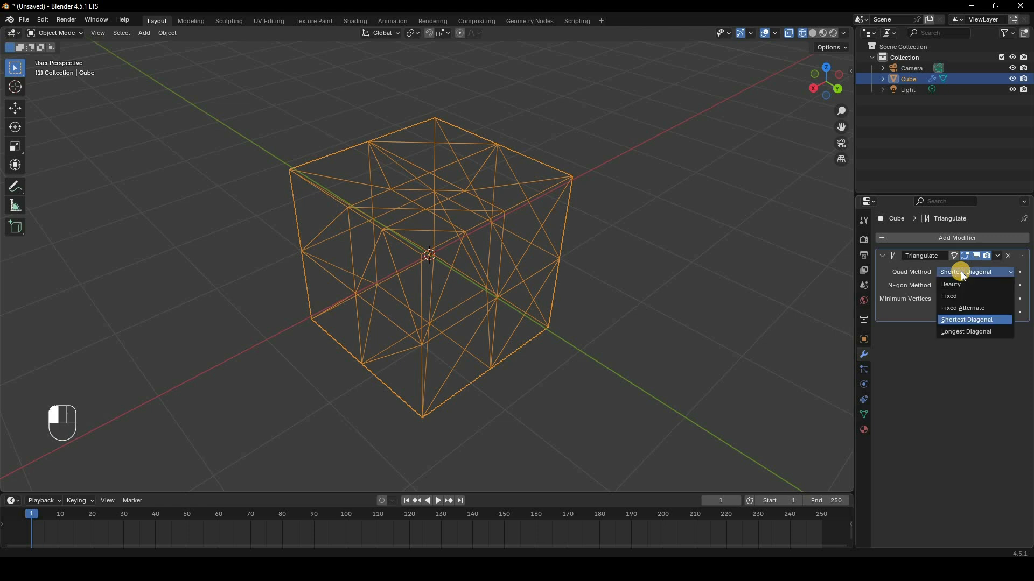
click(967, 332)
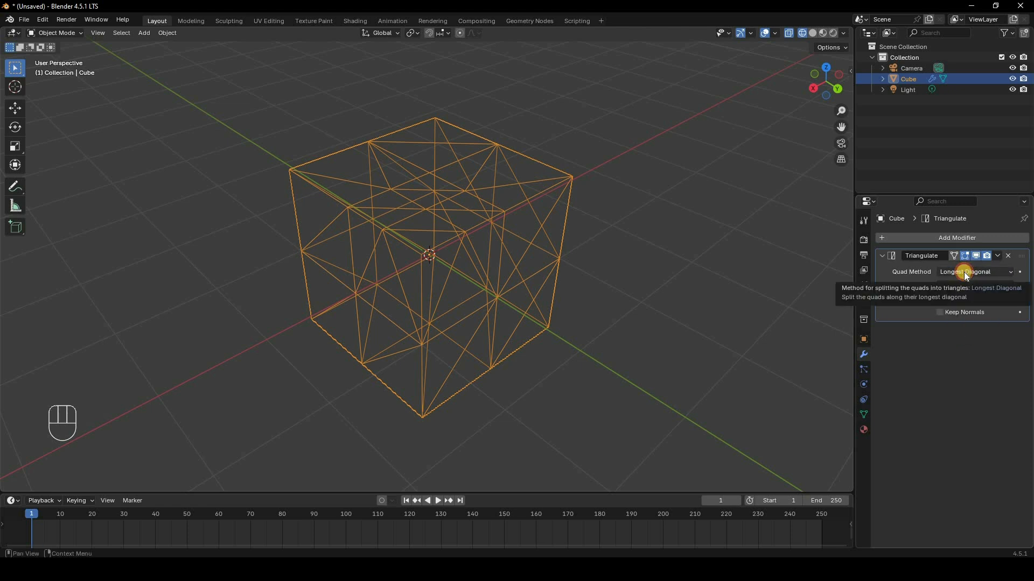
click(963, 272)
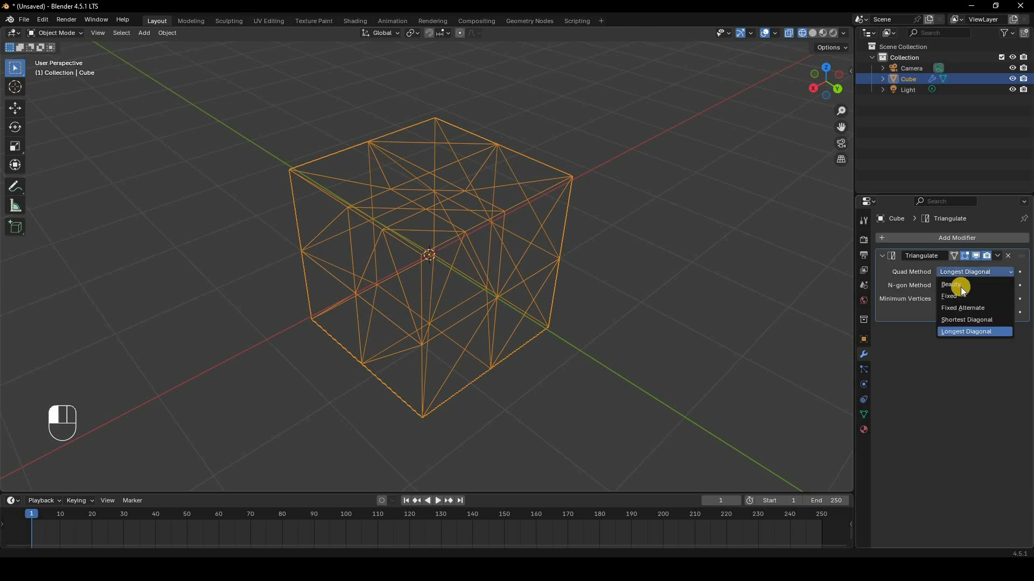
key(Escape)
Set the Triangulate modifier's Quad Method to Beauty, leaving the N-gon Method as it is
click(963, 284)
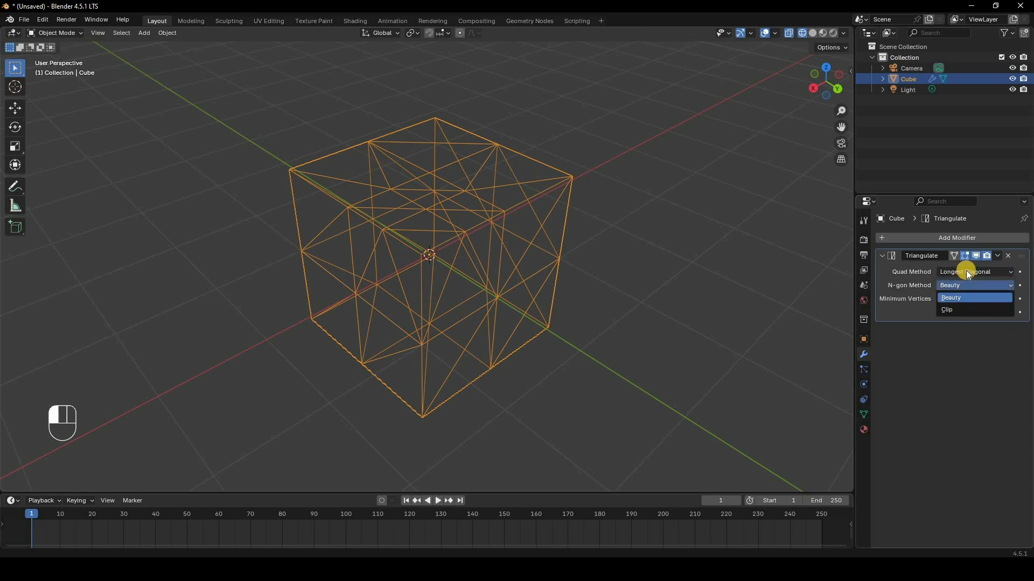
click(966, 270)
click(965, 275)
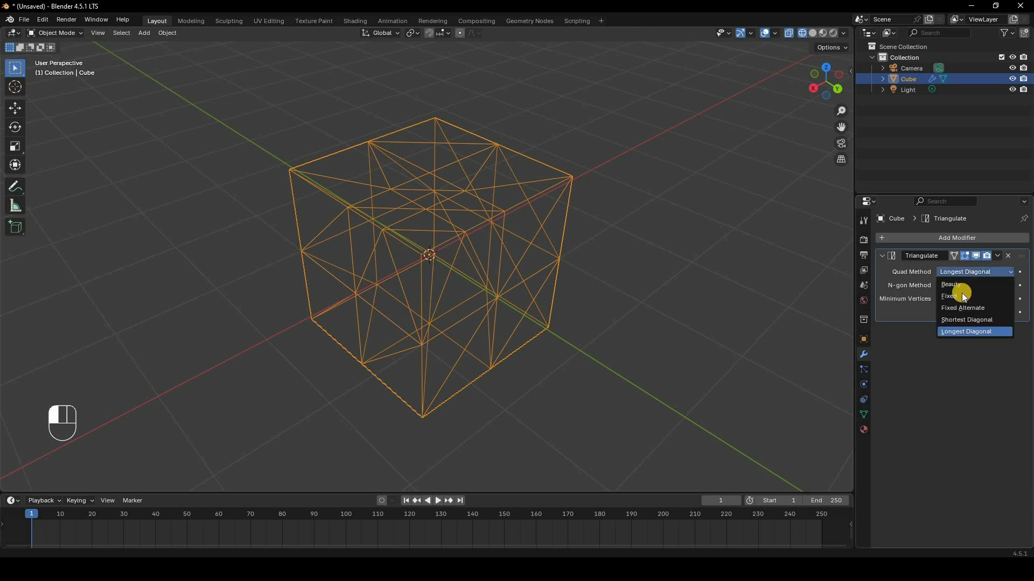
click(963, 280)
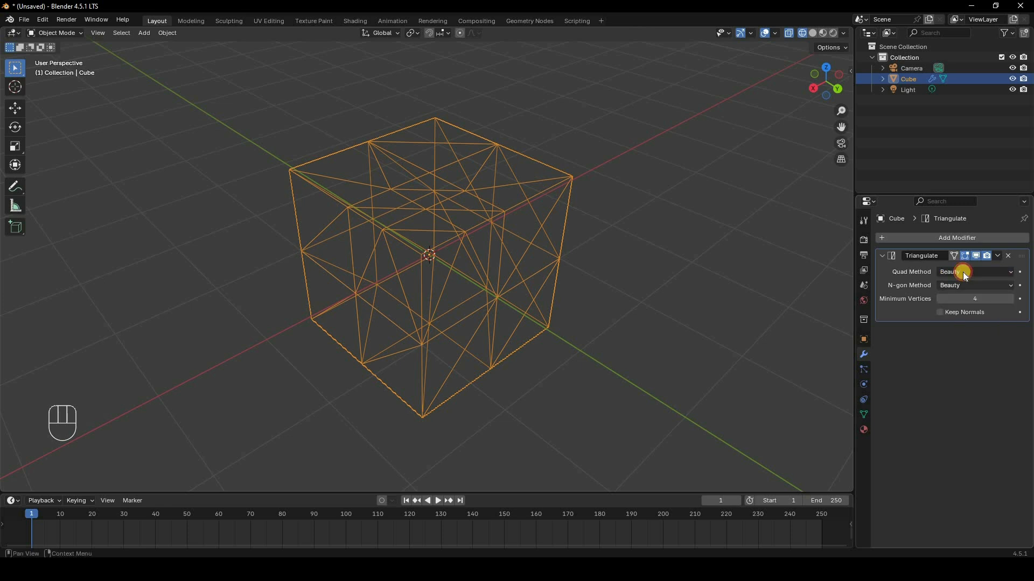
Set the Triangulate modifier's Quad Method to Fixed and inspect the diagonals on the cube's sides
click(962, 273)
click(970, 297)
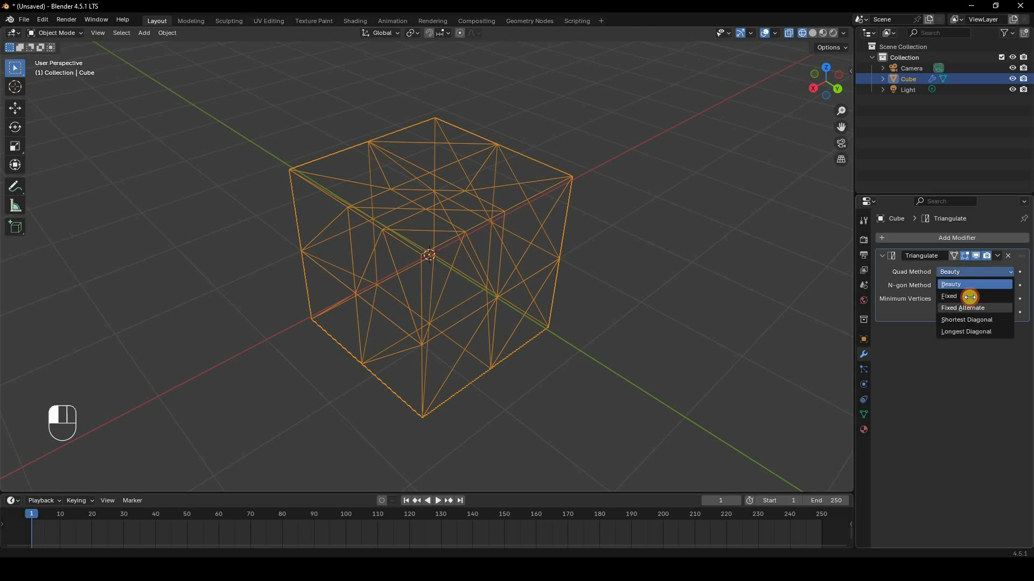
middle_drag(678, 234, 397, 265)
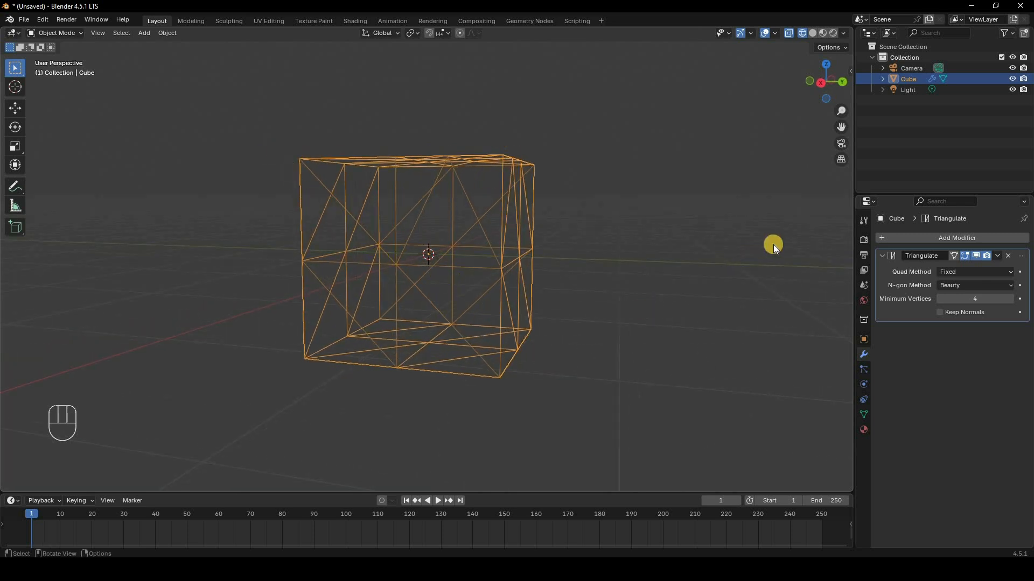
Set the Triangulate modifier's Quad Method to Fixed Alternate, inspect the wireframe, and return the viewport to solid shading
click(950, 272)
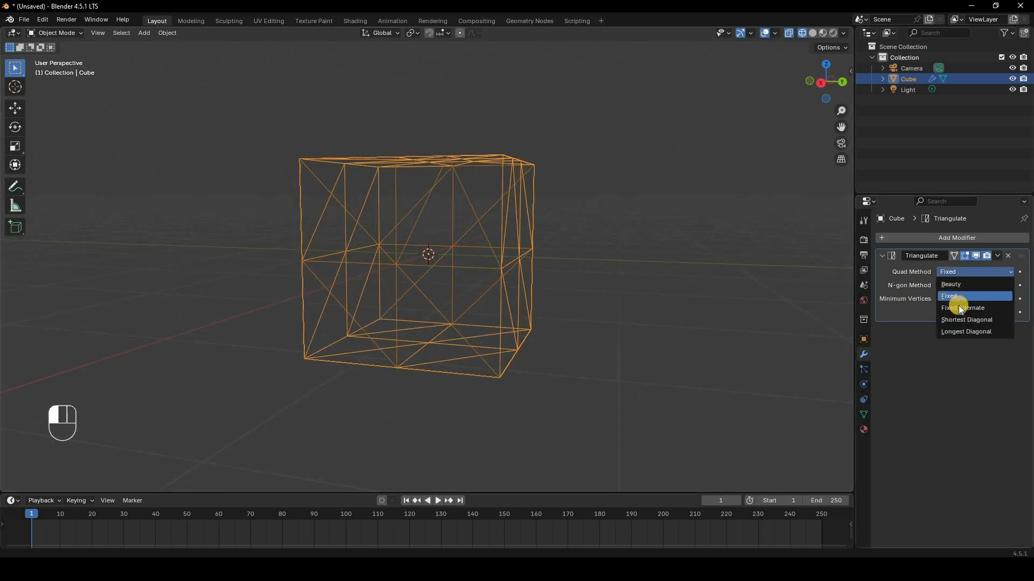
click(962, 308)
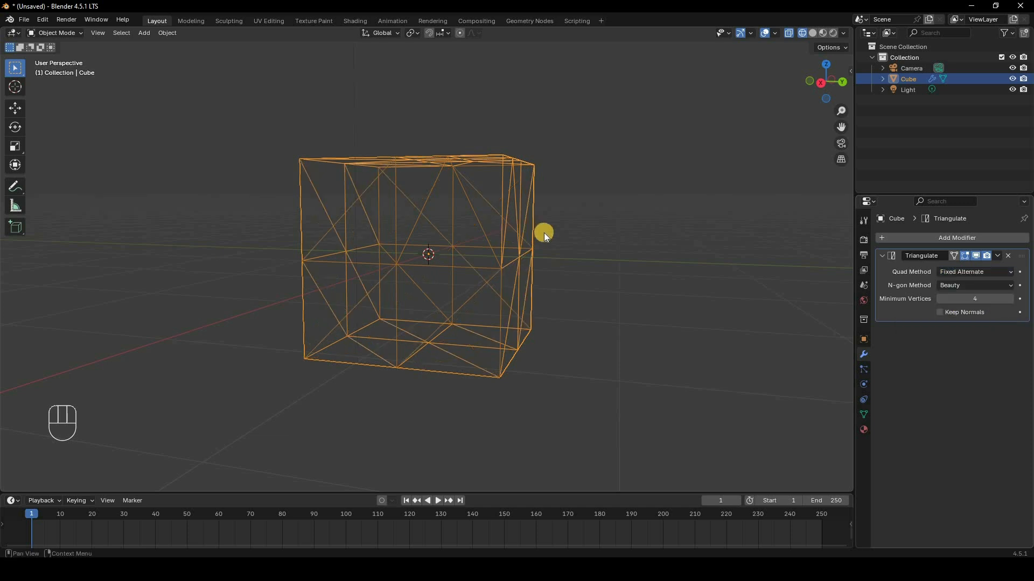
middle_drag(543, 232, 322, 282)
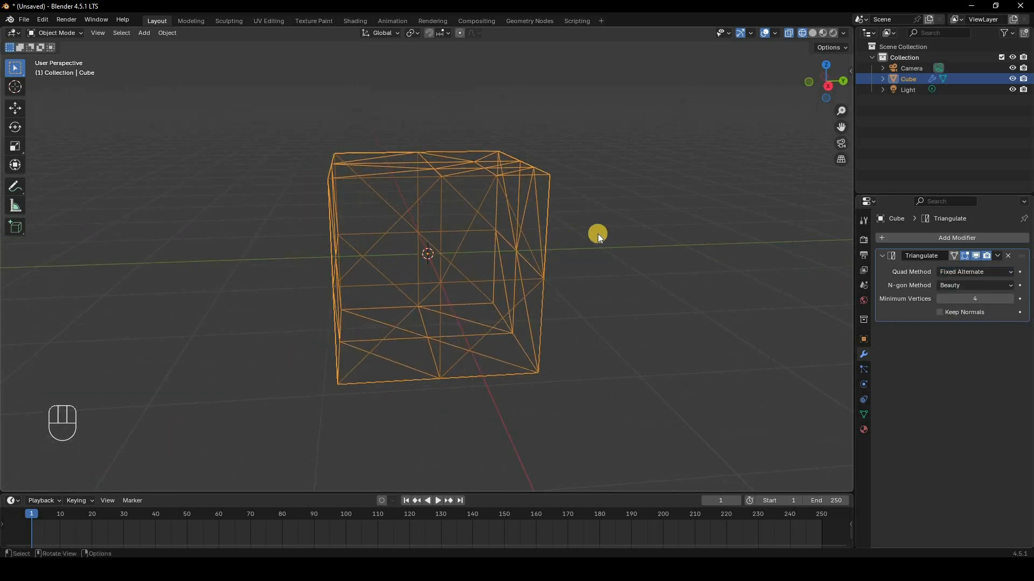
middle_drag(583, 277, 662, 308)
key(z)
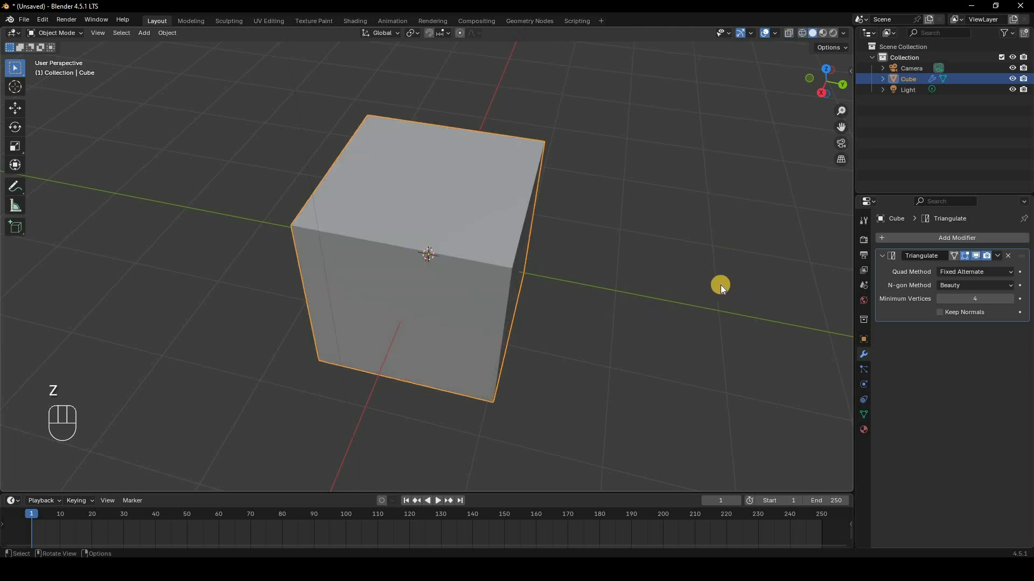